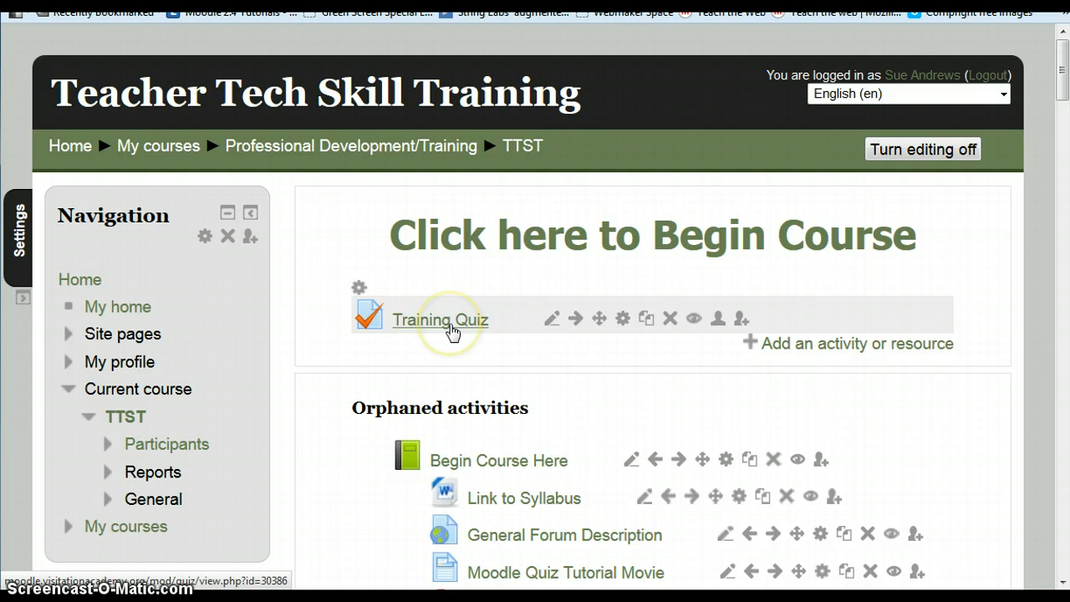
Open the question import page of the course's question bank and select Gift format as the file format
click(452, 331)
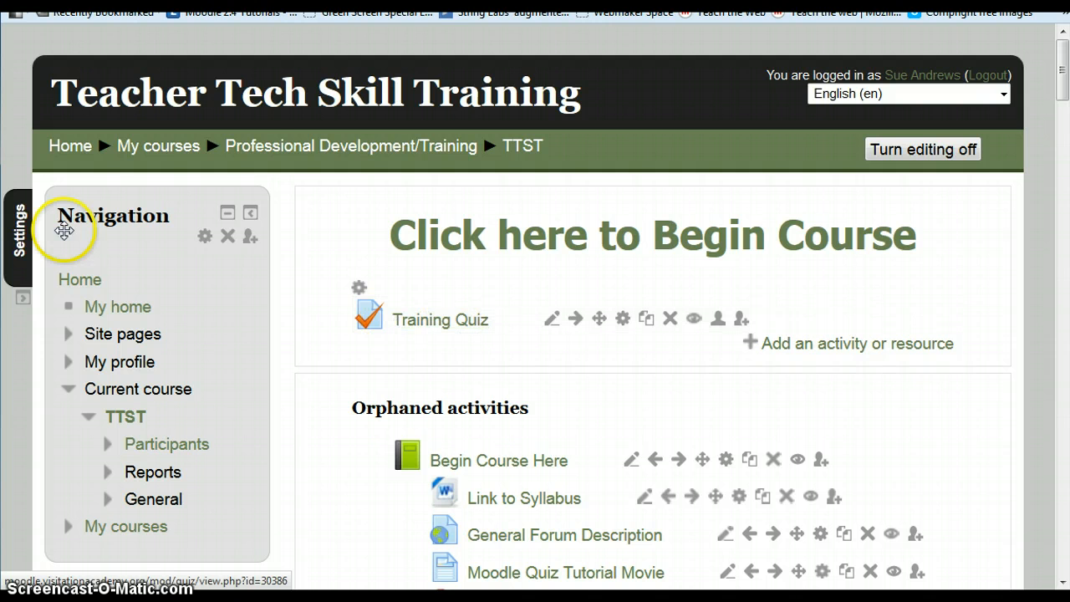
click(19, 241)
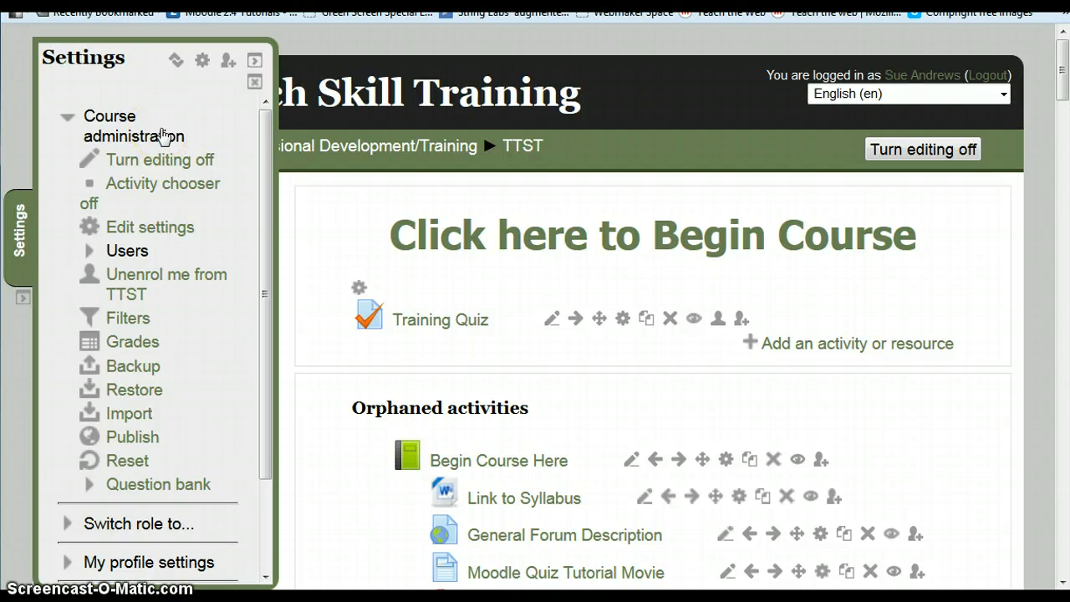
click(173, 487)
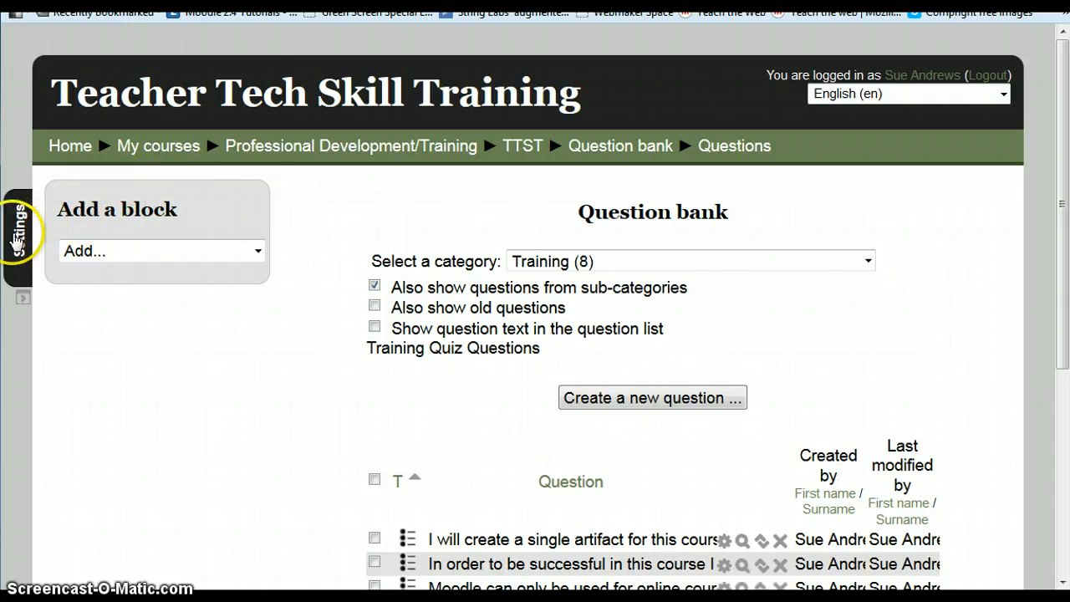
mouse_move(15, 240)
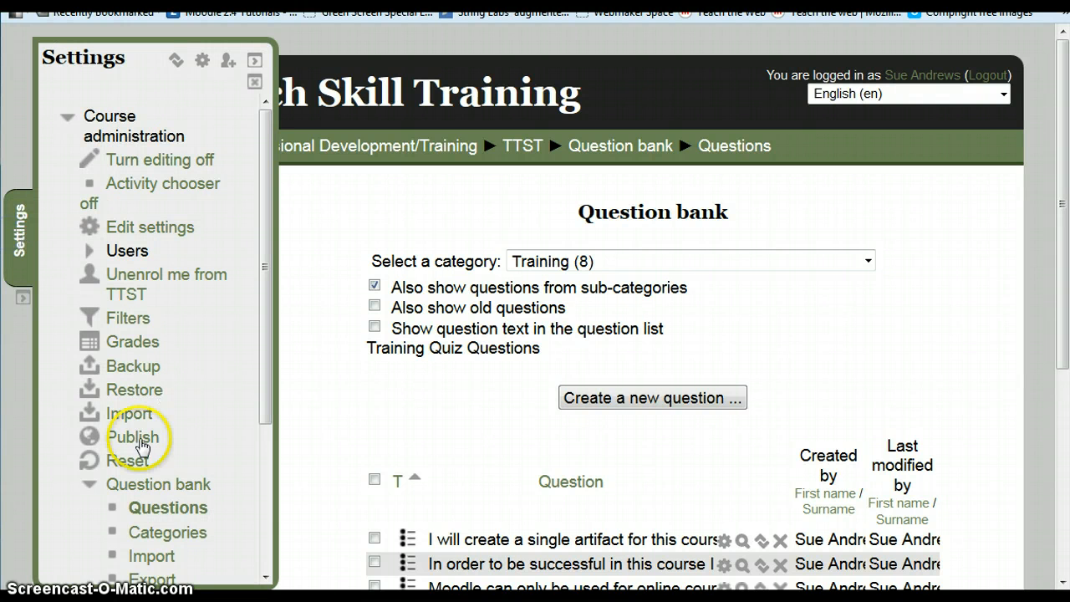
click(148, 557)
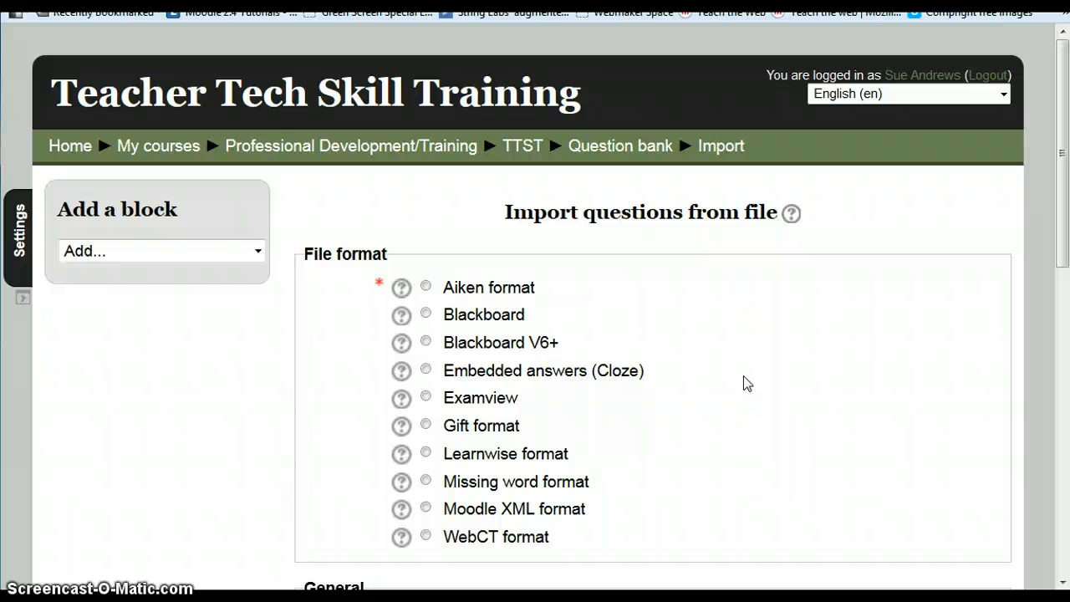
click(23, 255)
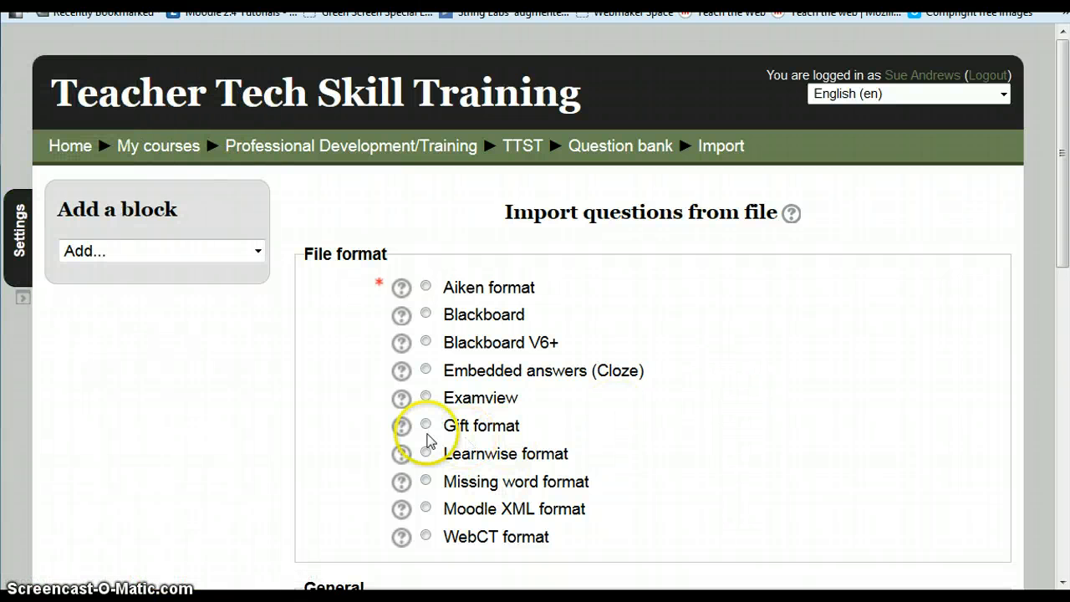
click(426, 426)
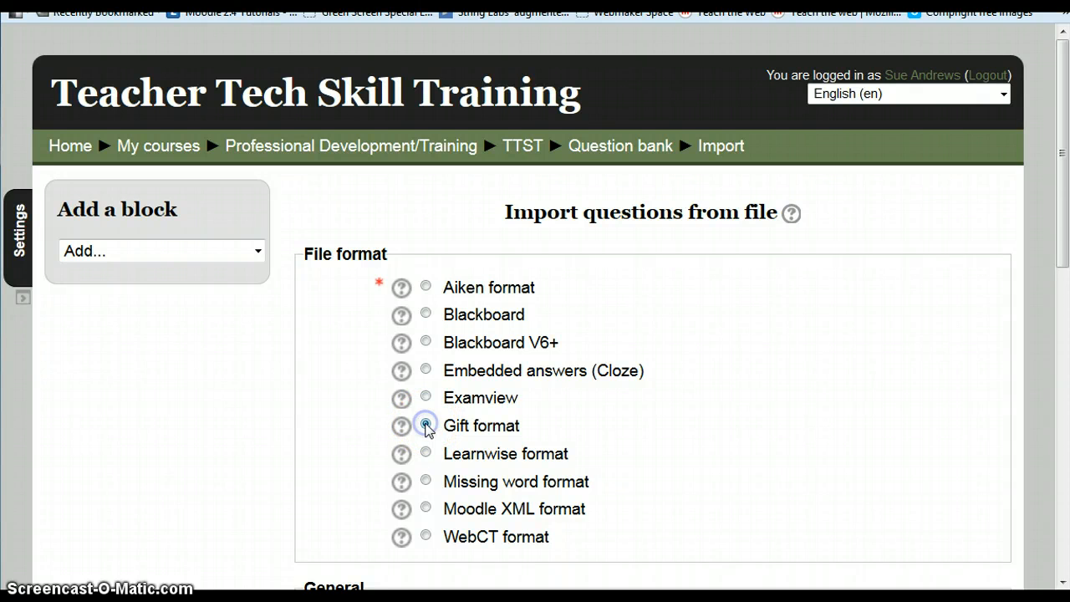
Upload the Quiz Example text file from the computer and import its questions into the question bank
drag(1058, 172, 1066, 434)
click(473, 282)
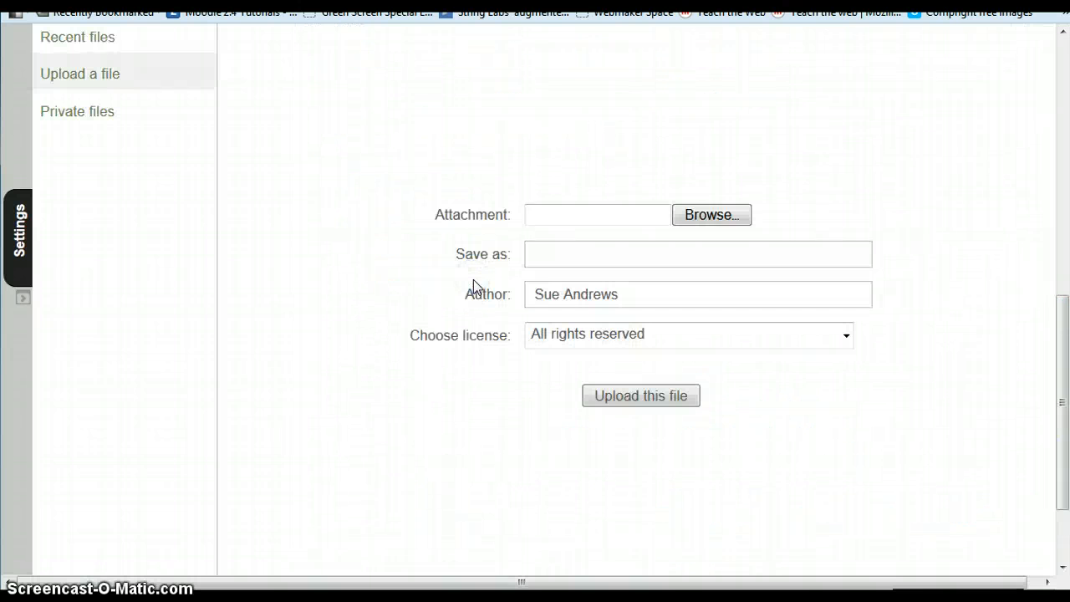
click(713, 216)
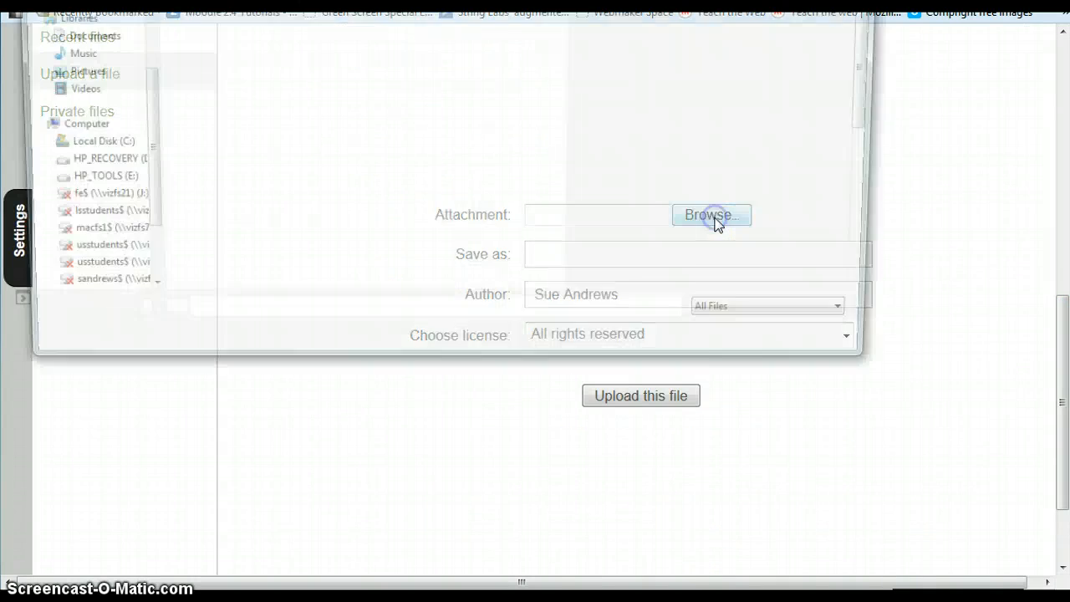
drag(877, 88, 877, 183)
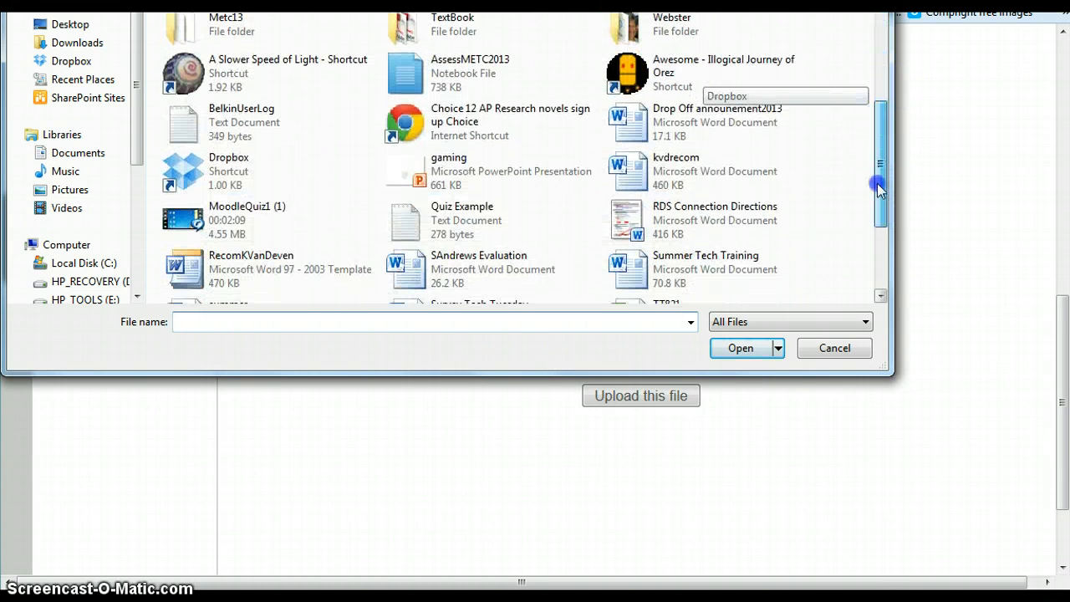
click(434, 215)
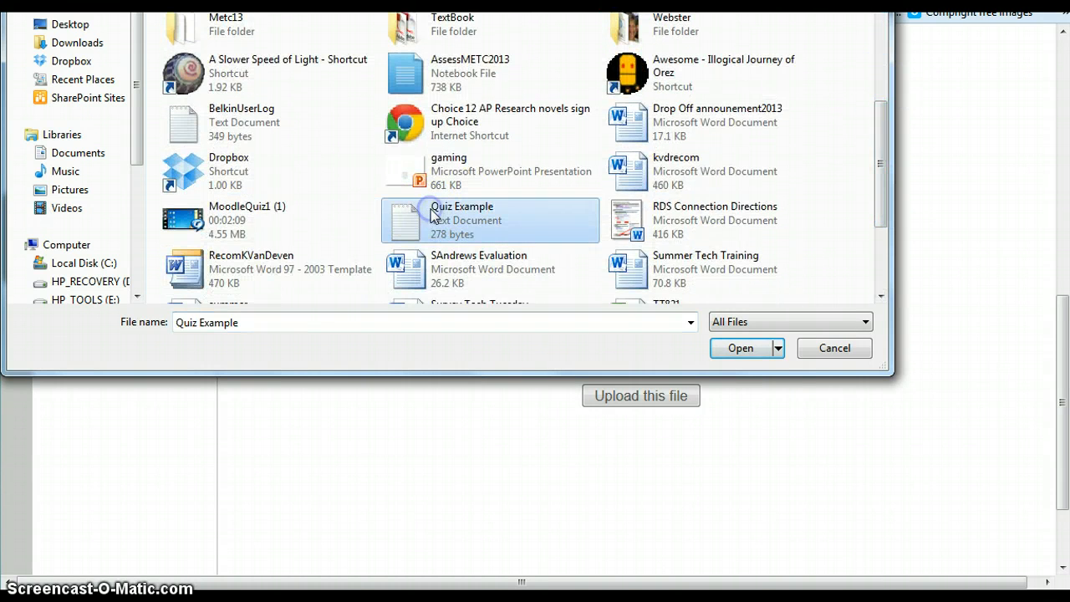
click(741, 350)
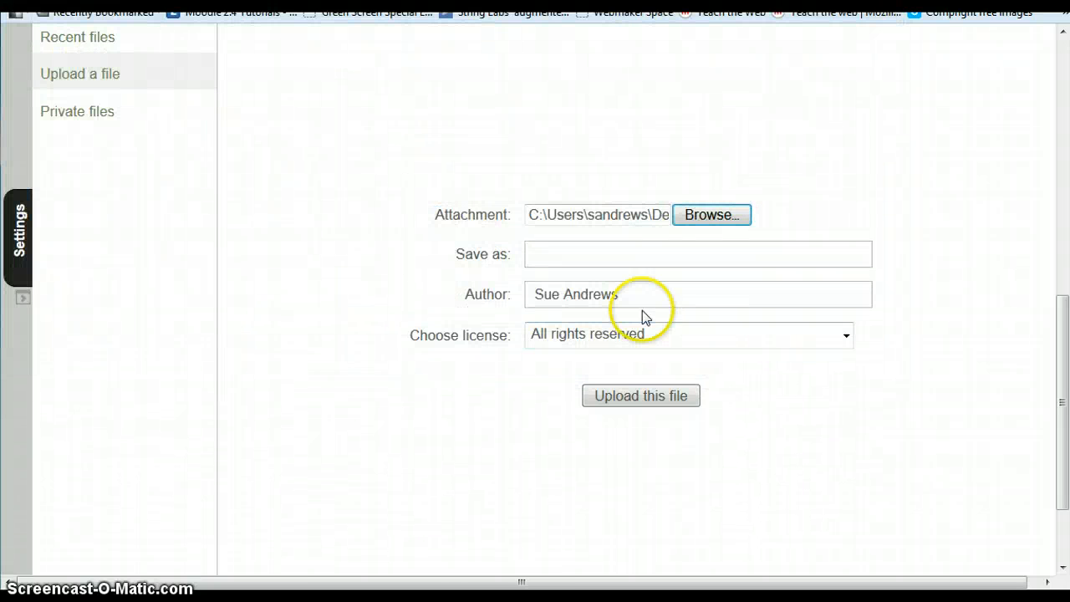
click(657, 405)
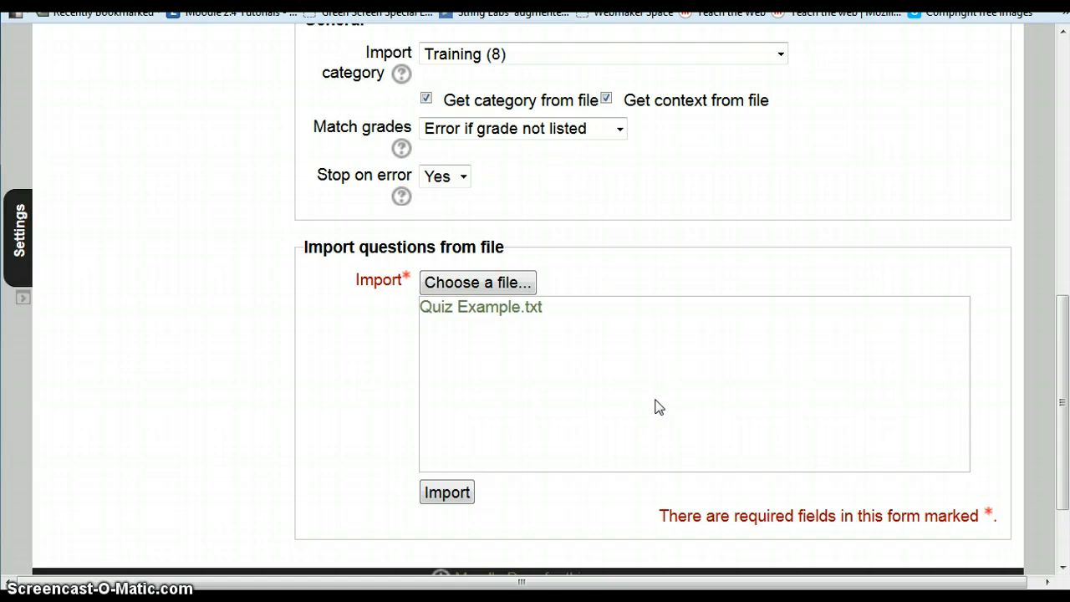
click(451, 494)
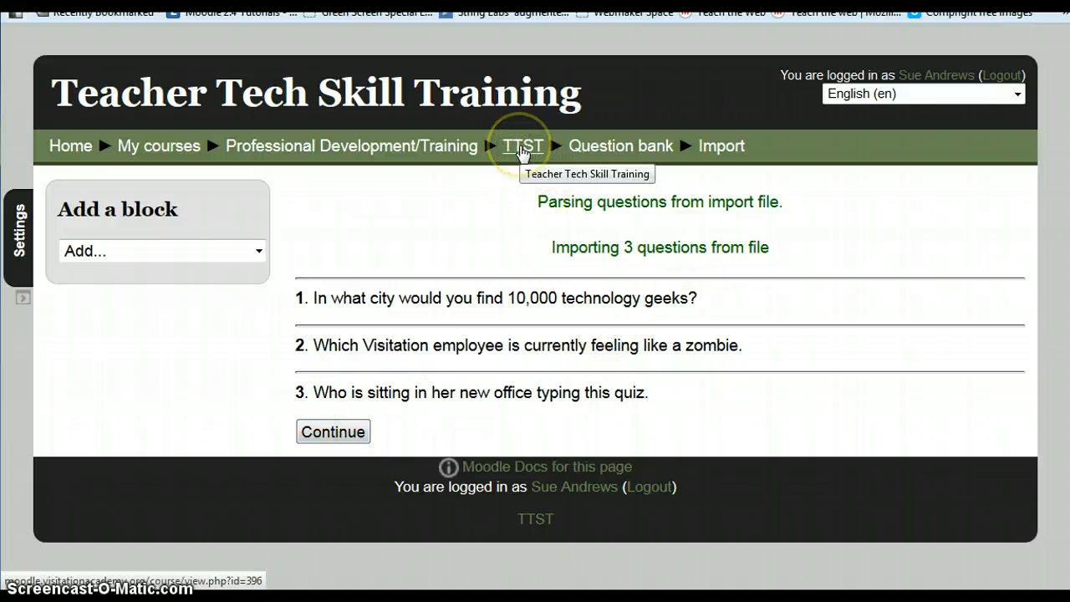
Return to the TTST course page and open the Training Quiz for editing
click(521, 150)
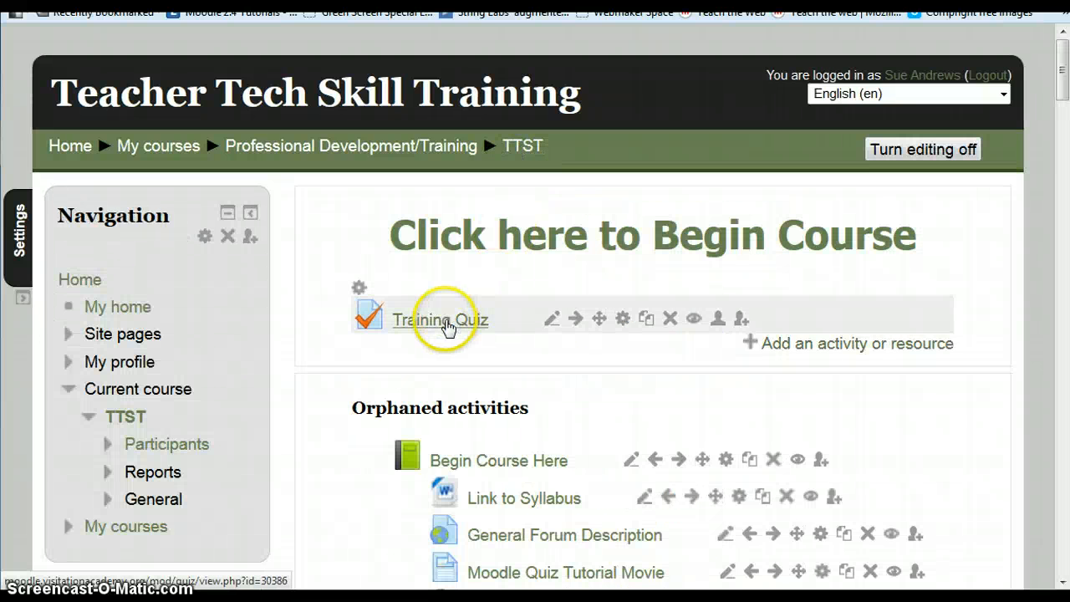
click(473, 321)
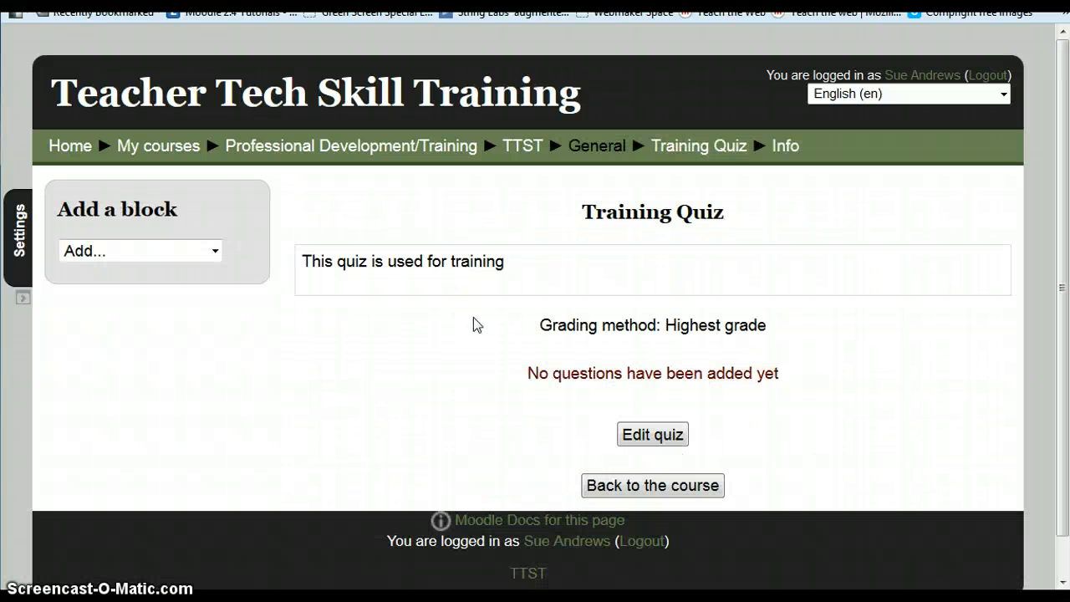
click(651, 436)
click(652, 436)
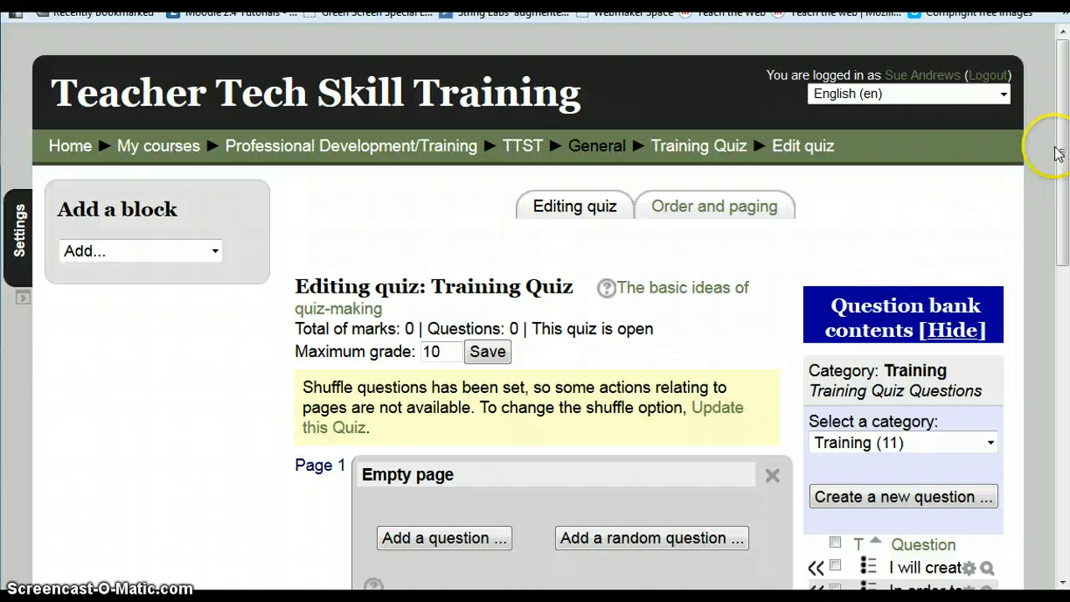
Add the question bank entries starting "In what cit", "Which Mo" and "Which Vis" to the quiz
drag(1058, 153, 1064, 289)
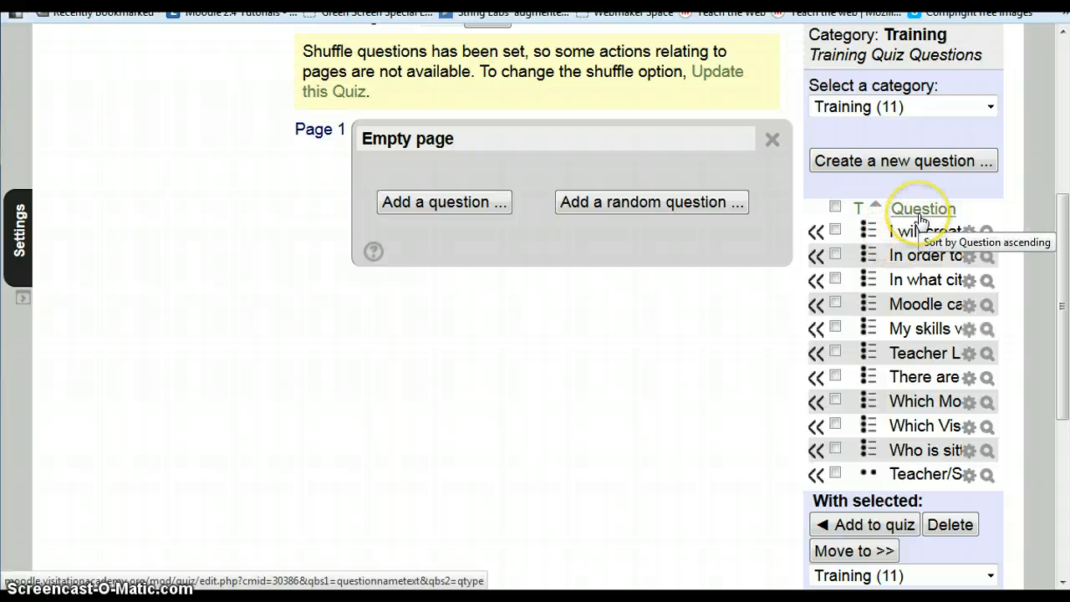
click(834, 280)
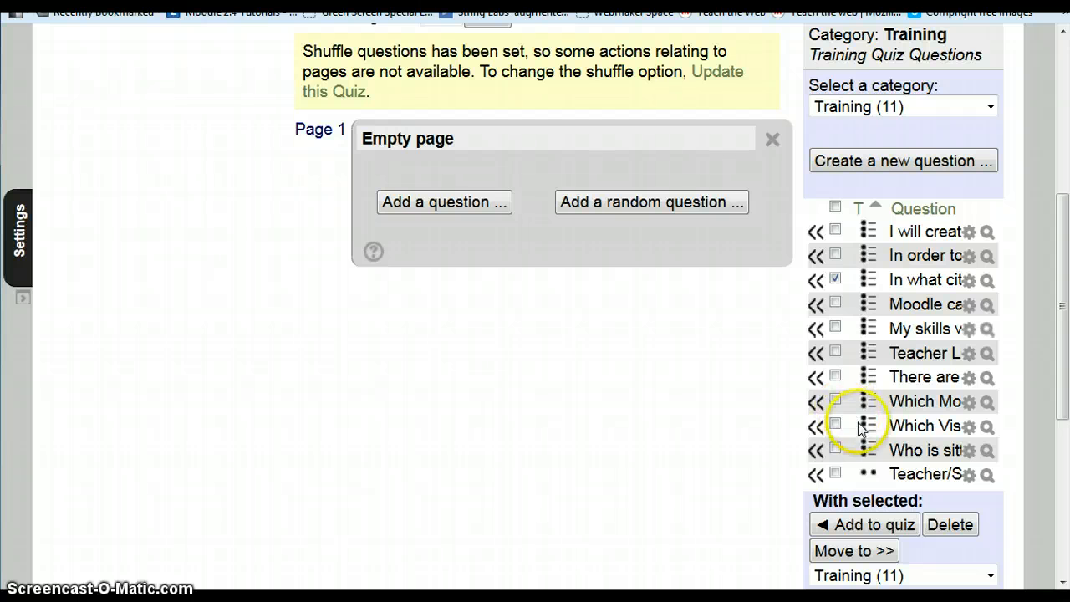
click(835, 403)
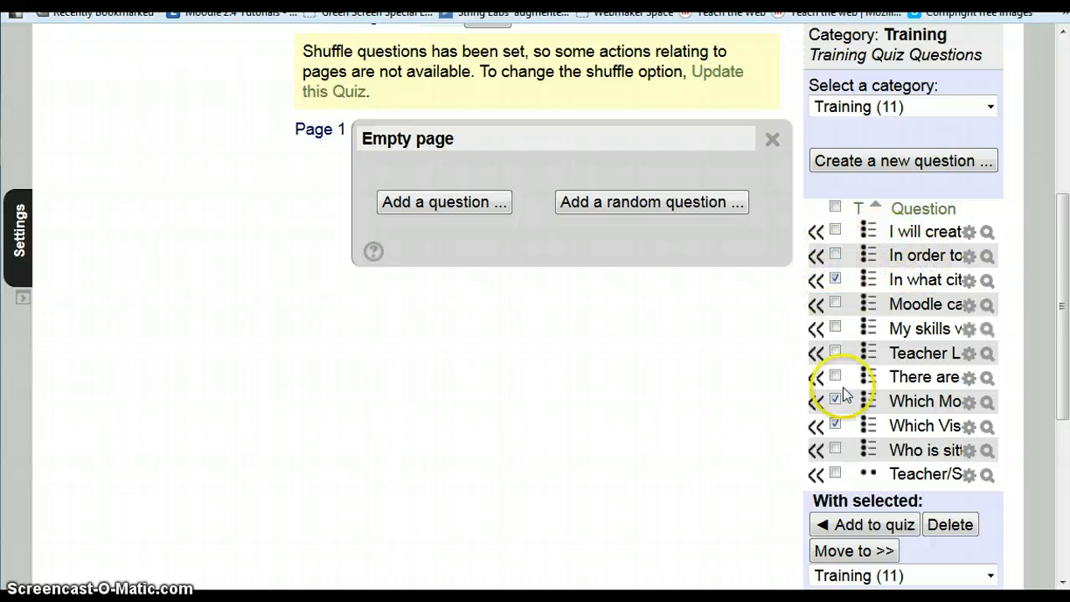
drag(1061, 279, 1054, 363)
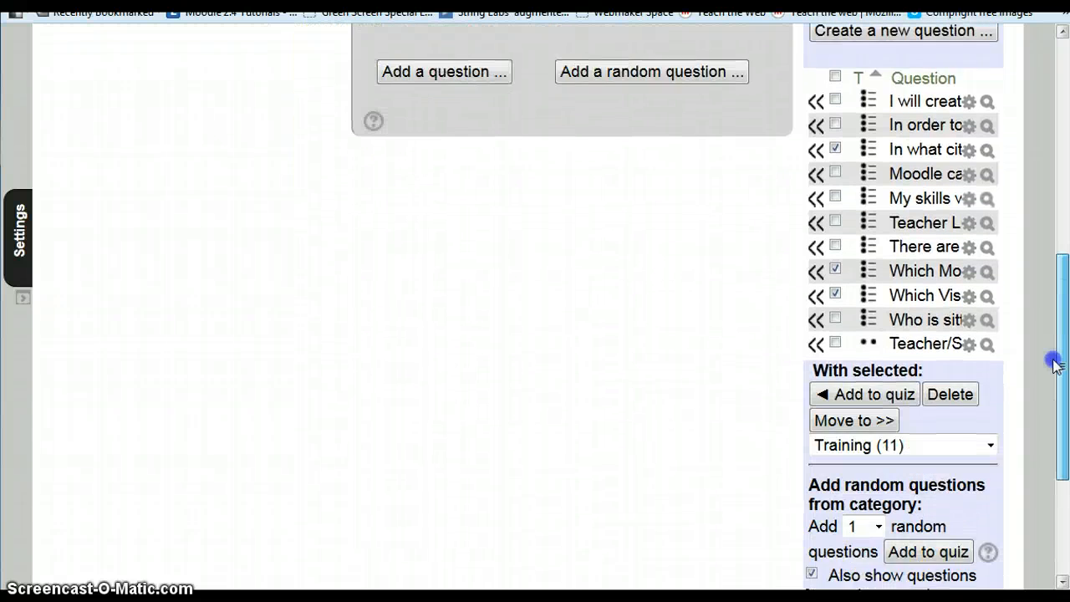
click(897, 335)
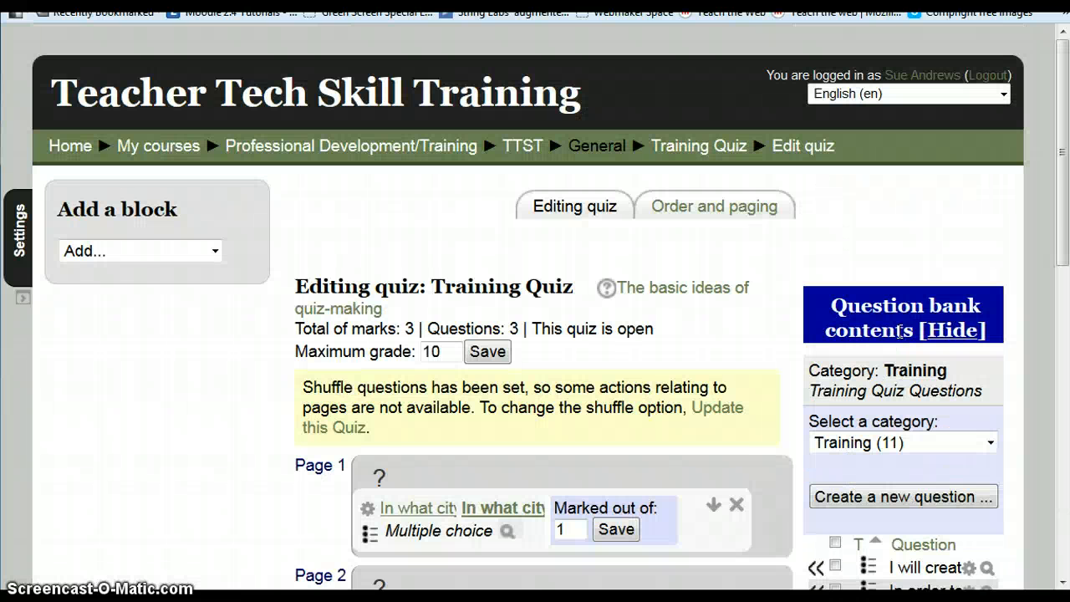
Save the quiz's maximum grade of 10 and the mark of 1 for the questions on pages 1 and 3
drag(1062, 152, 1059, 226)
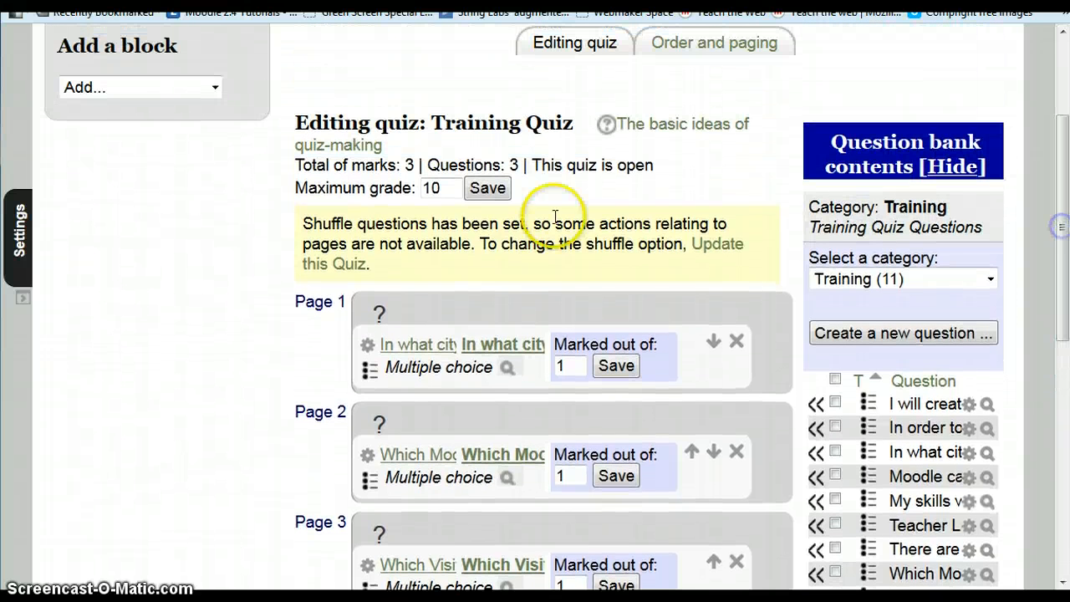
click(496, 192)
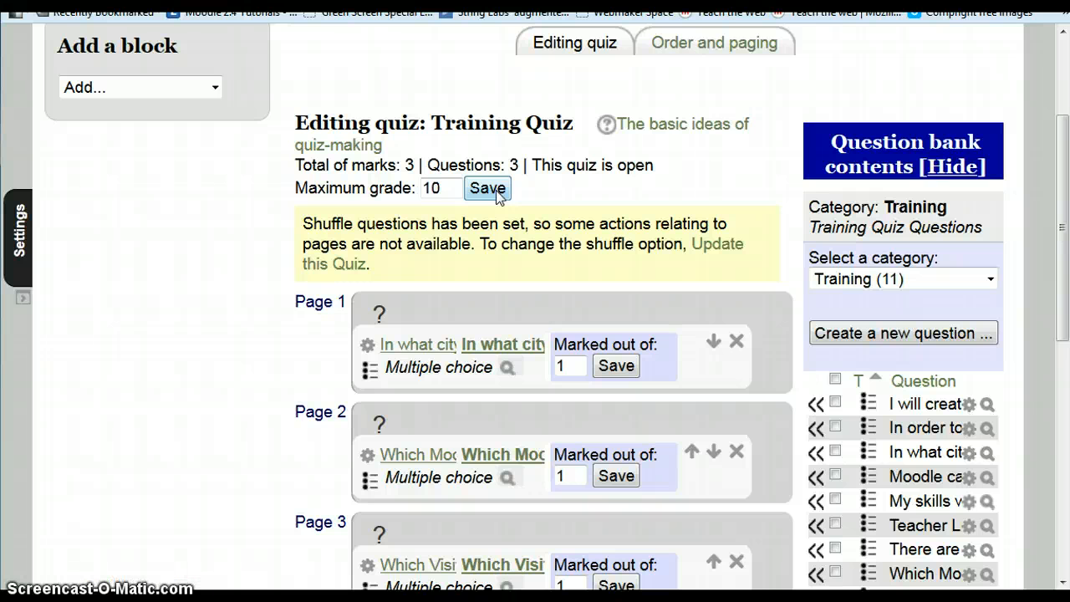
click(491, 189)
click(625, 368)
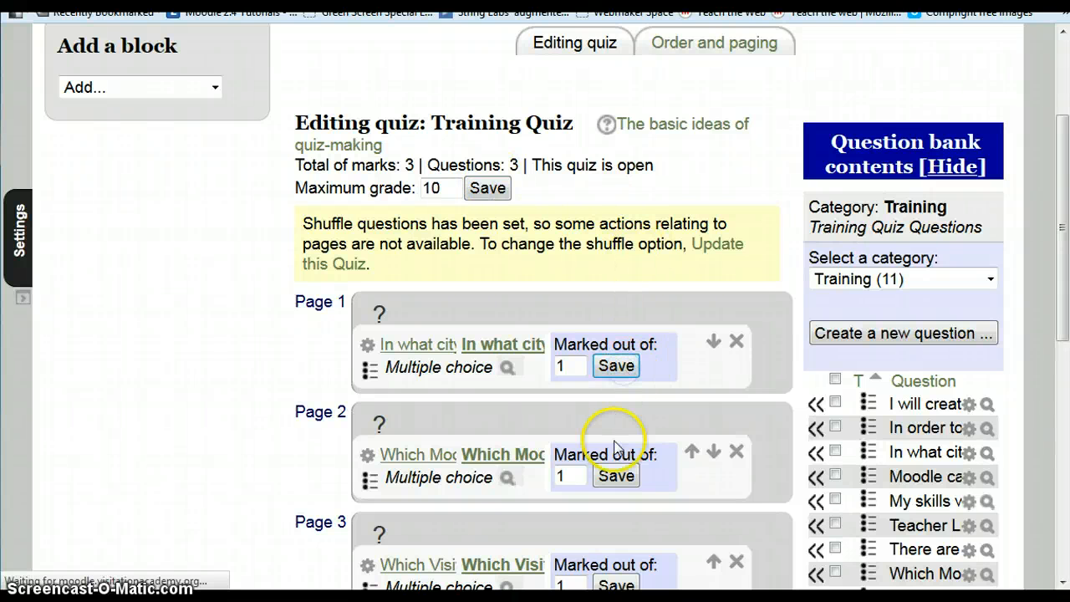
drag(1058, 203, 1062, 271)
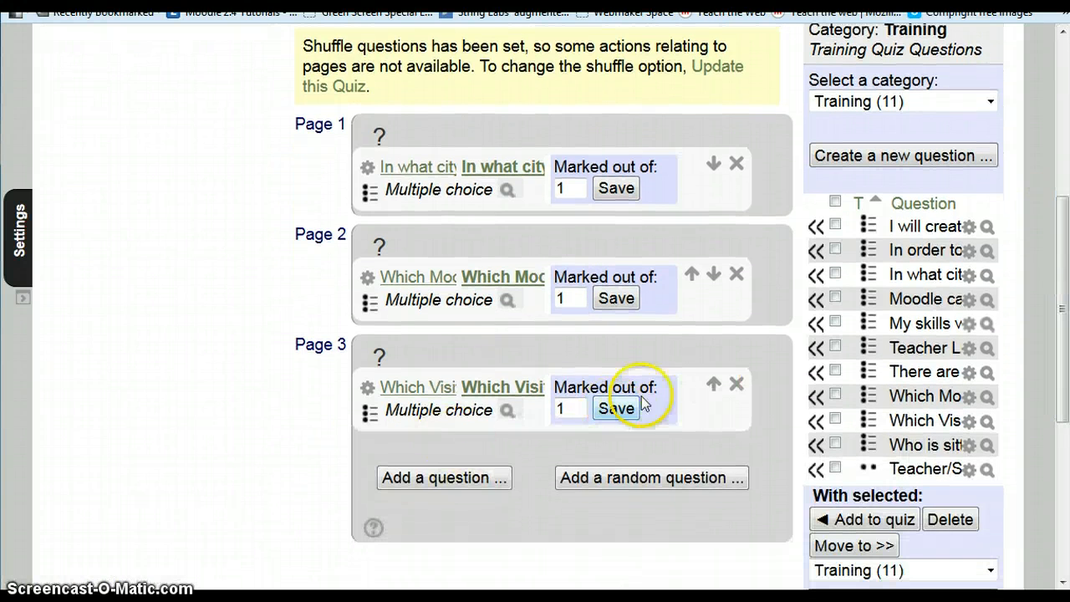
click(615, 408)
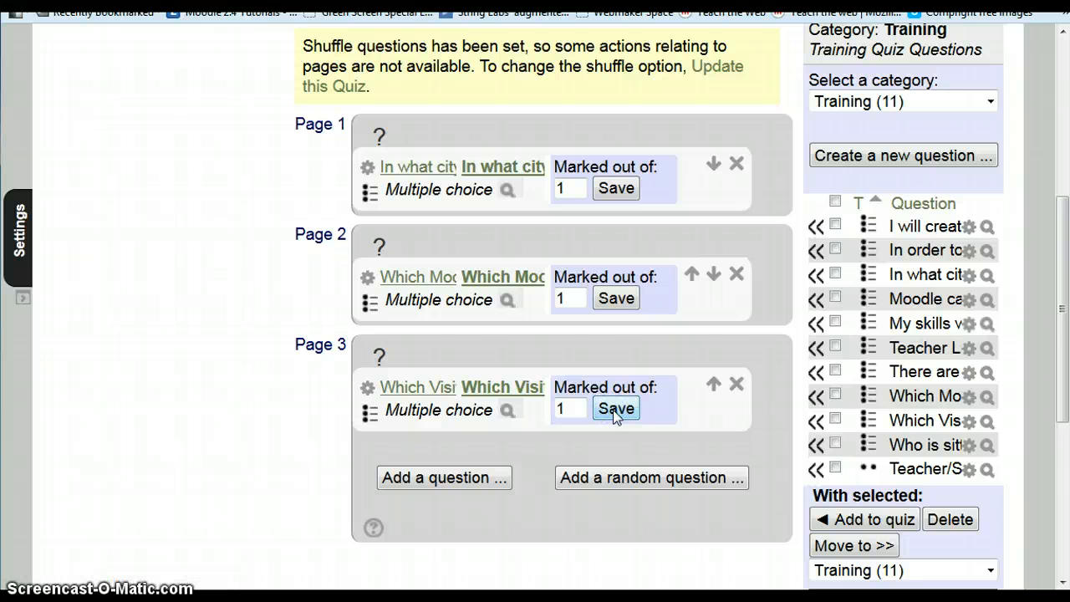
Return to the TTST course page and switch the role to Student
drag(1057, 309, 1045, 138)
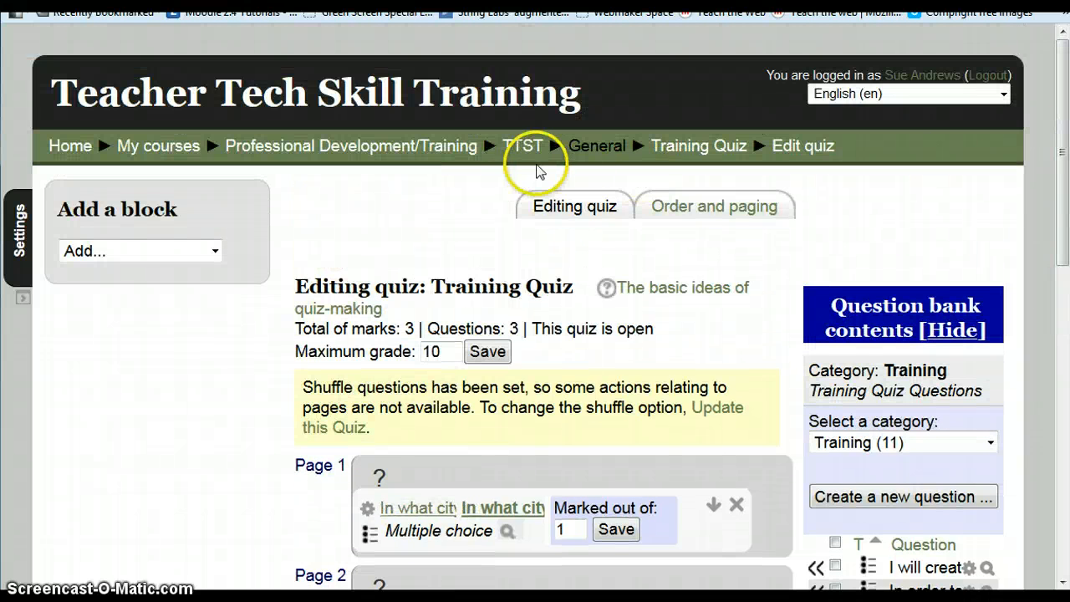
click(524, 149)
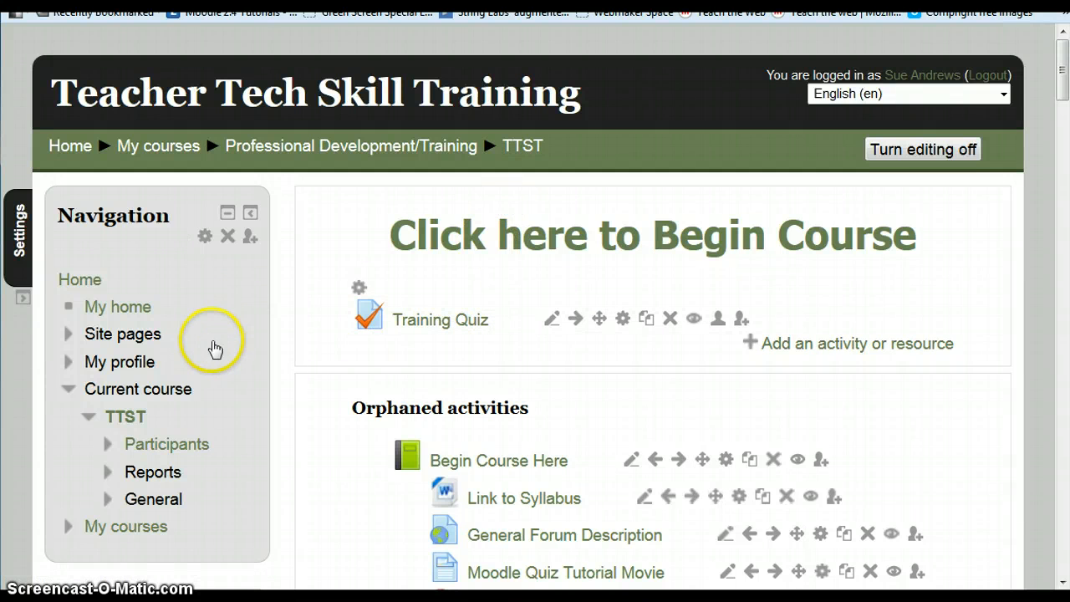
click(24, 247)
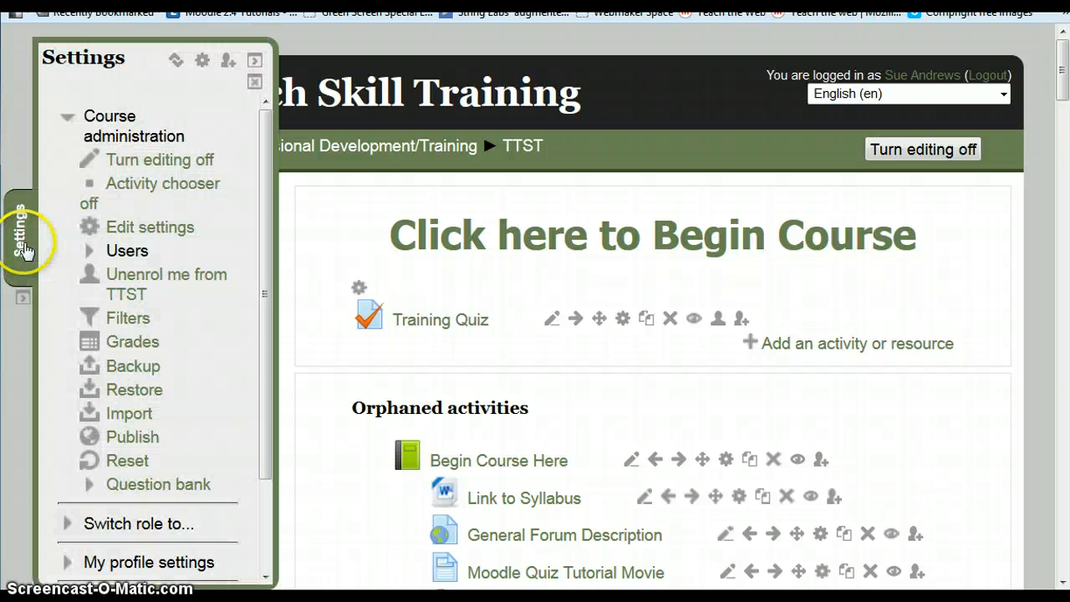
click(117, 524)
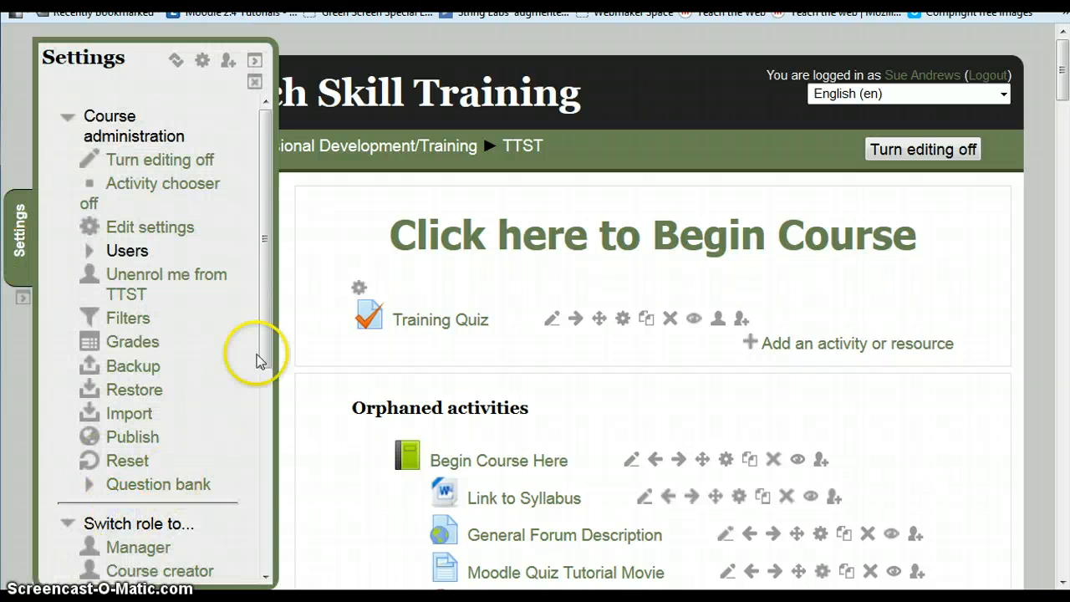
drag(263, 323, 254, 462)
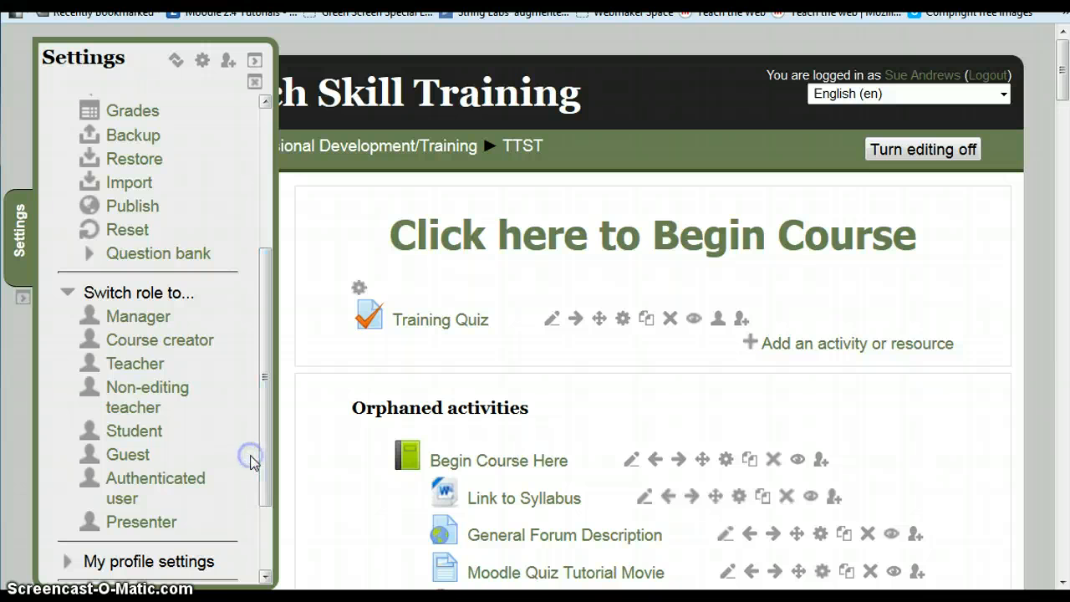
click(149, 431)
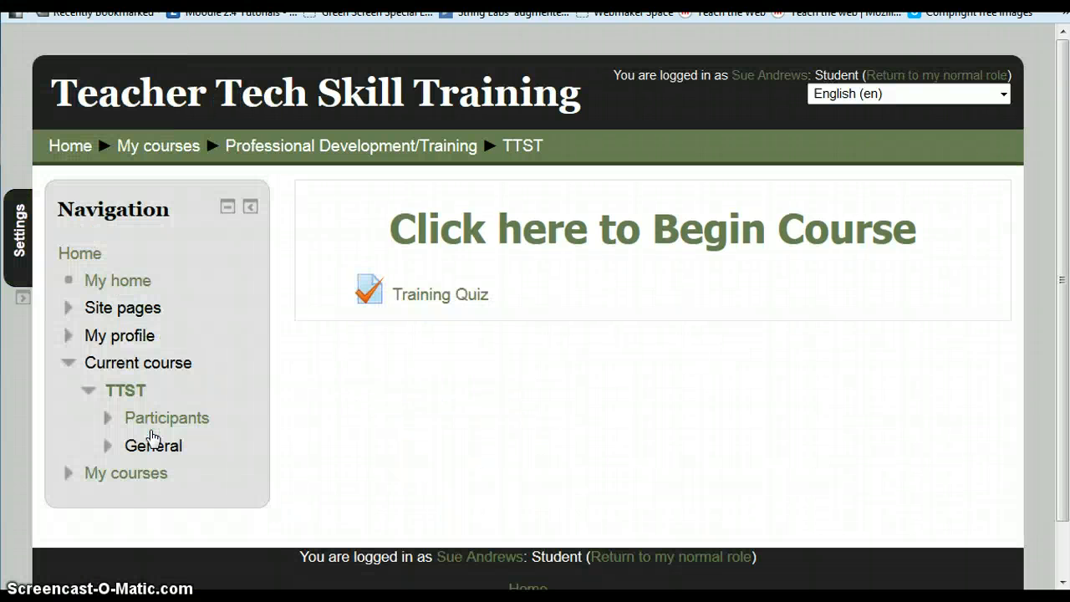
Open the Training Quiz as a student and start a quiz attempt
click(350, 363)
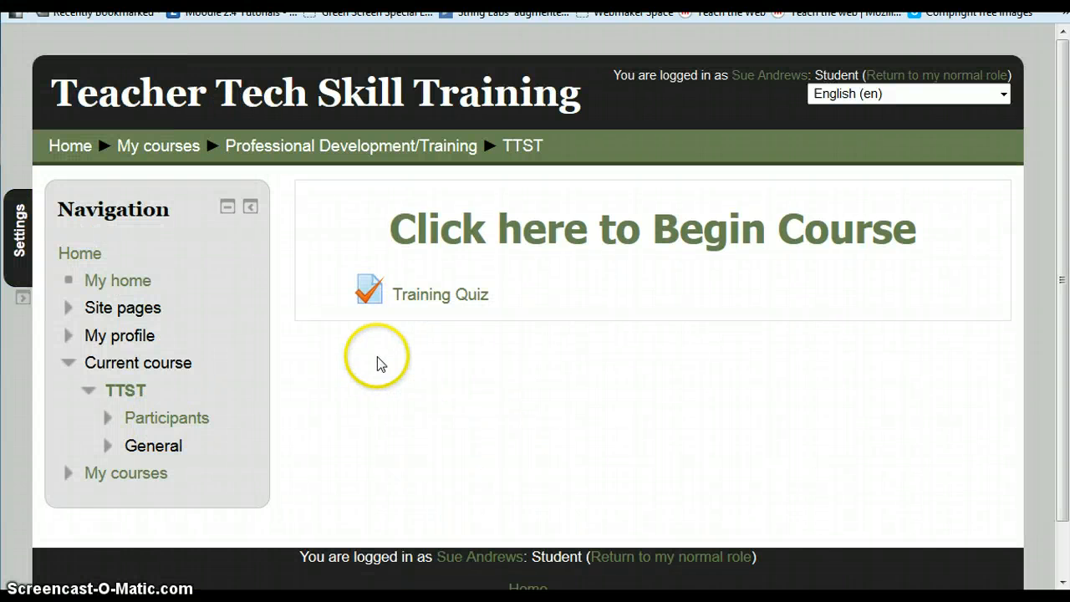
click(437, 297)
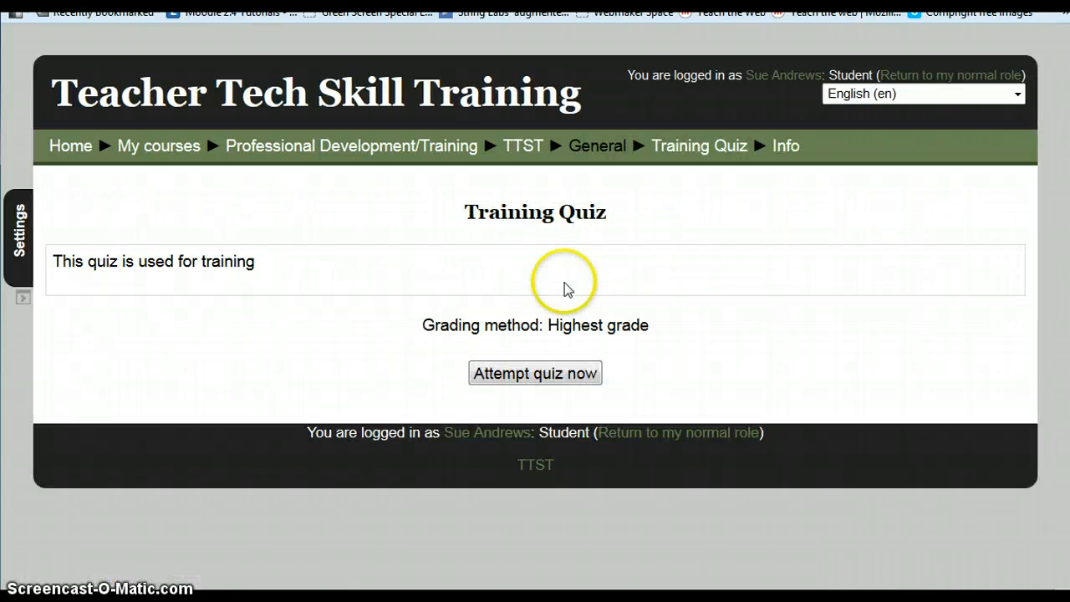
click(529, 378)
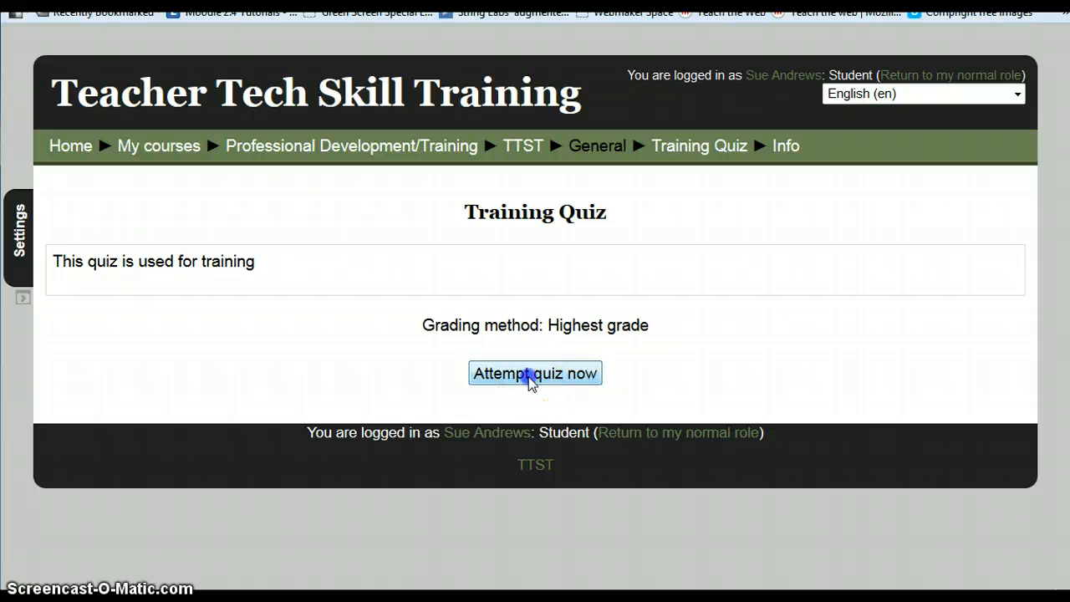